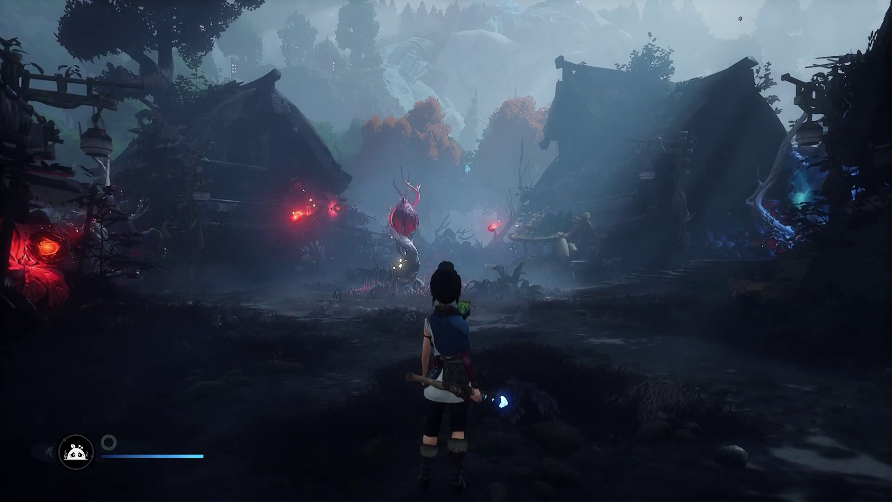
pyautogui.press('w')
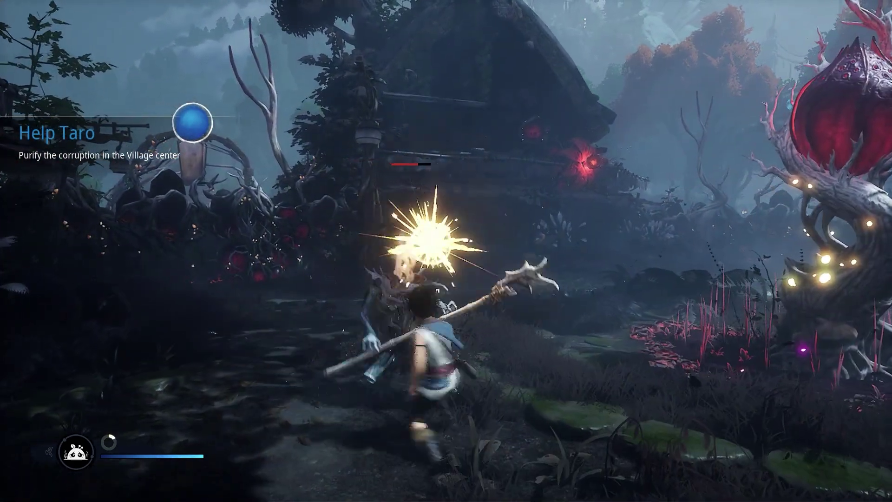
pyautogui.press('w')
pyautogui.press('w')
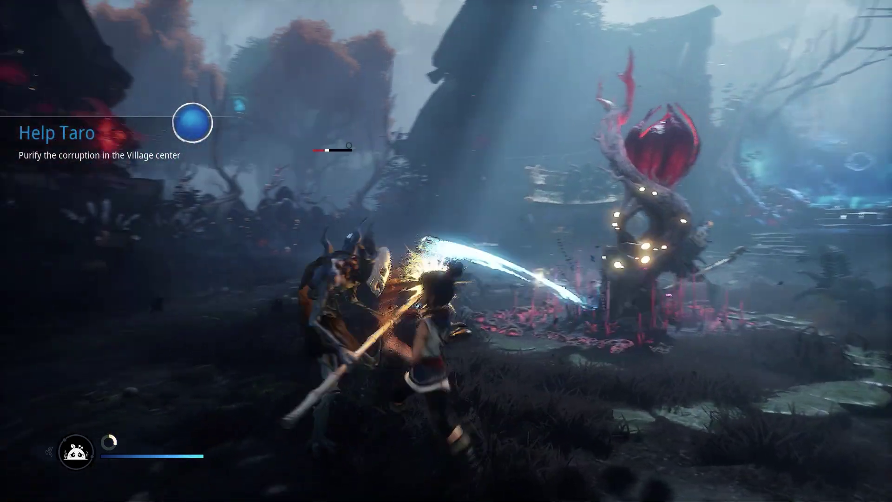
pyautogui.press('w')
pyautogui.press('w')
pyautogui.press('w')
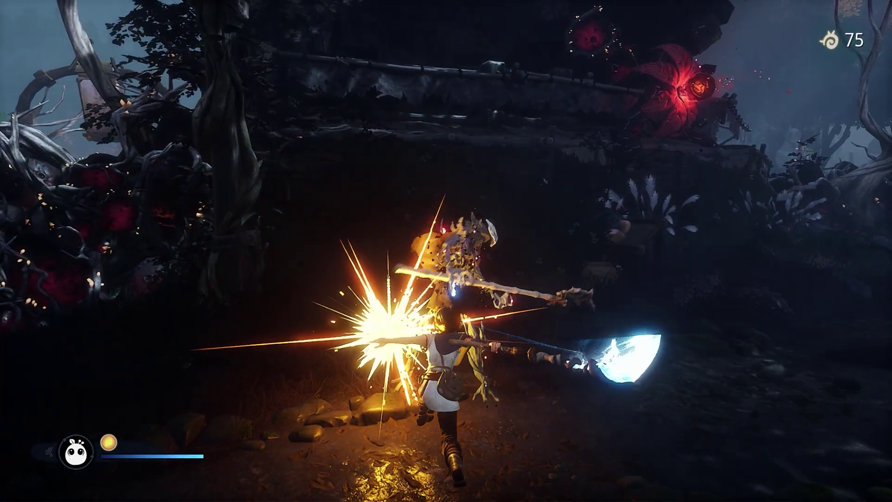
pyautogui.press('w')
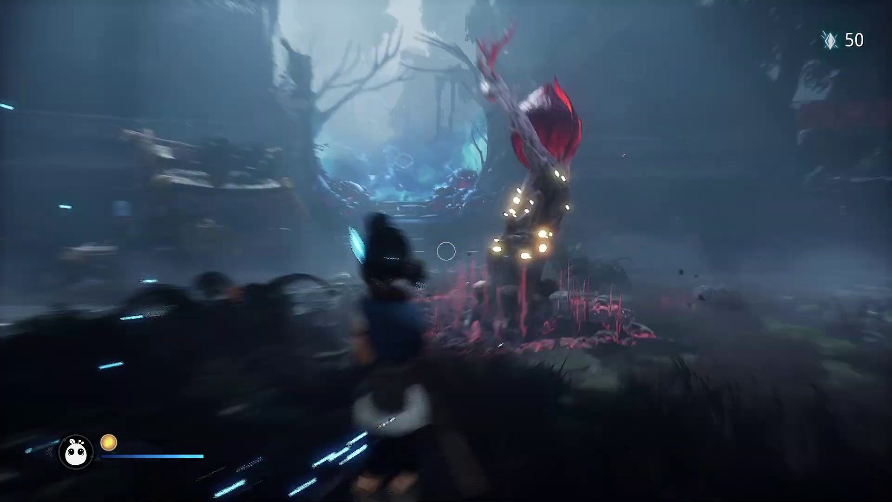
pyautogui.press('w')
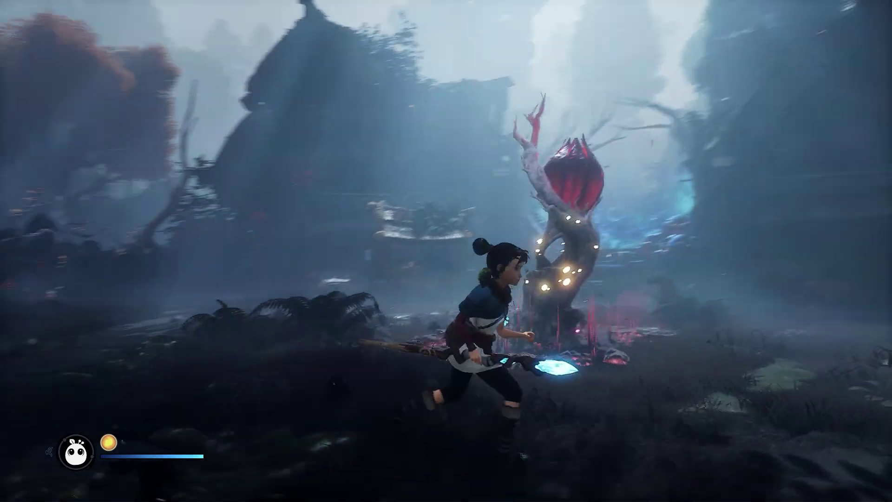
pyautogui.press('w')
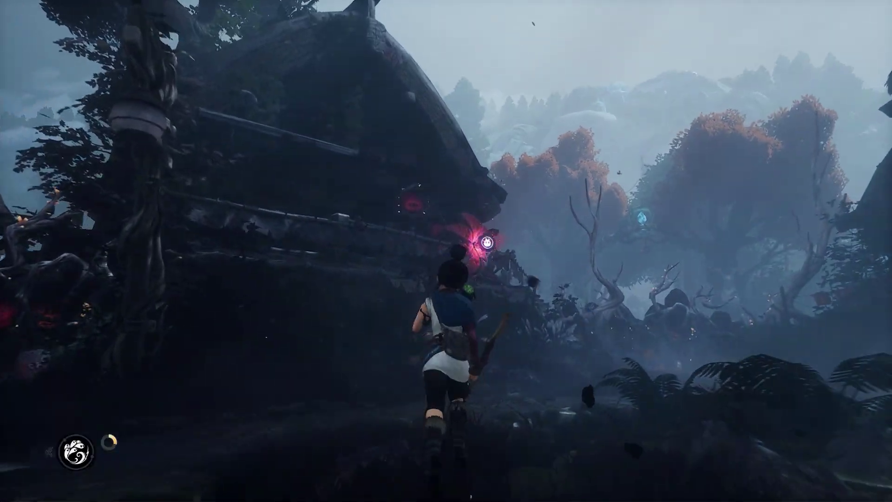
pyautogui.press('q')
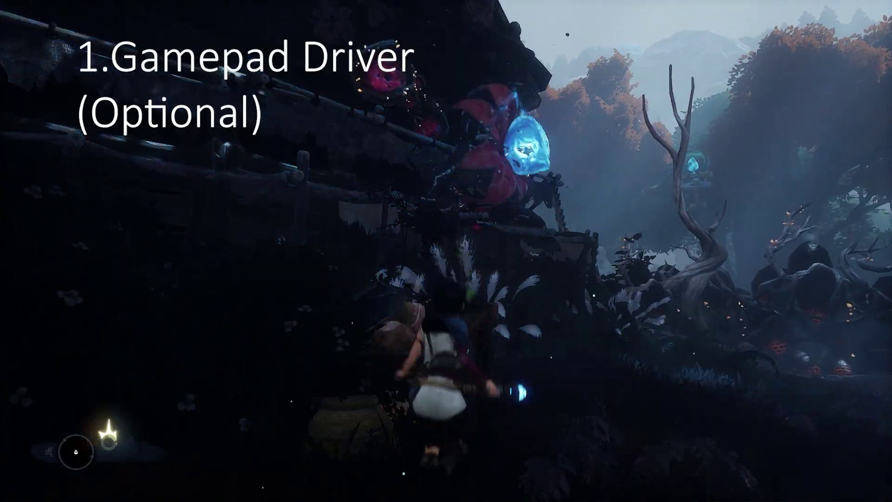
pyautogui.press('s')
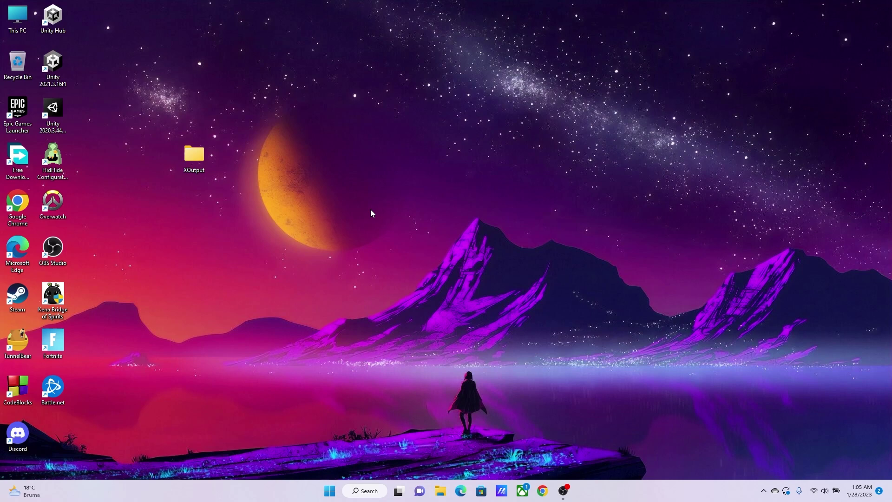
# Install the ViGEm Bus Driver using ViGEmBus_1.21.442_x64_x86_arm64 from the desktop's XOutput folder, accepting the license terms
pyautogui.doubleClick(191, 156)
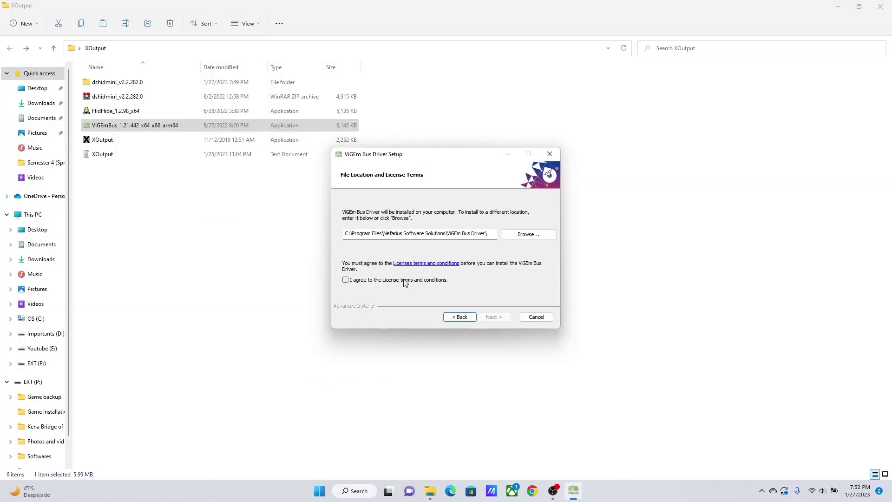
pyautogui.click(404, 280)
pyautogui.click(504, 319)
pyautogui.click(503, 318)
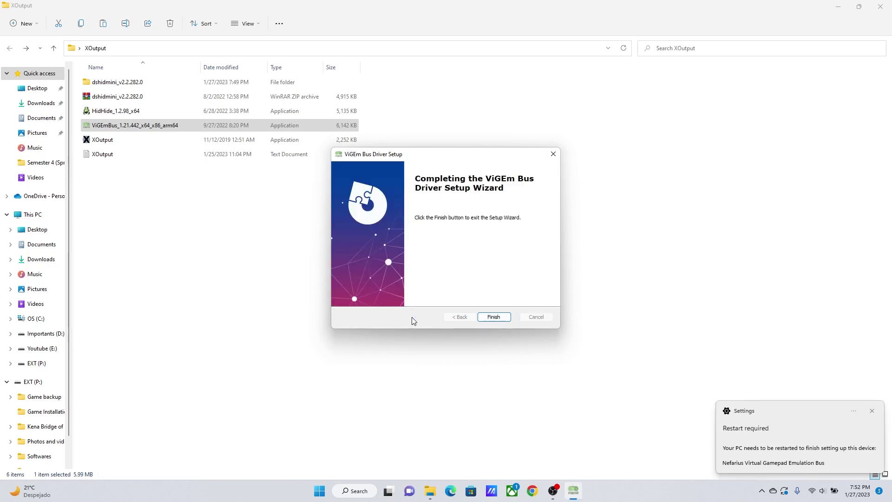
pyautogui.click(498, 317)
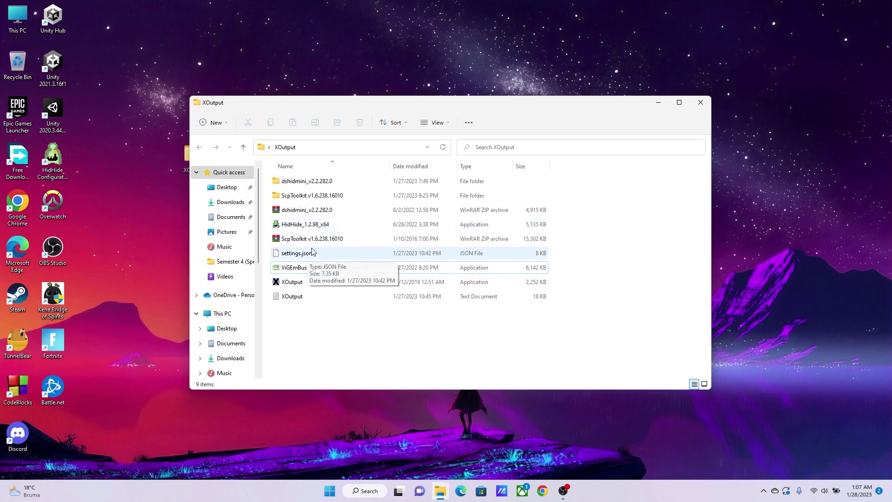
# Launch XOutput and run the configuration of all inputs for the existing game controller's mapping
pyautogui.doubleClick(290, 286)
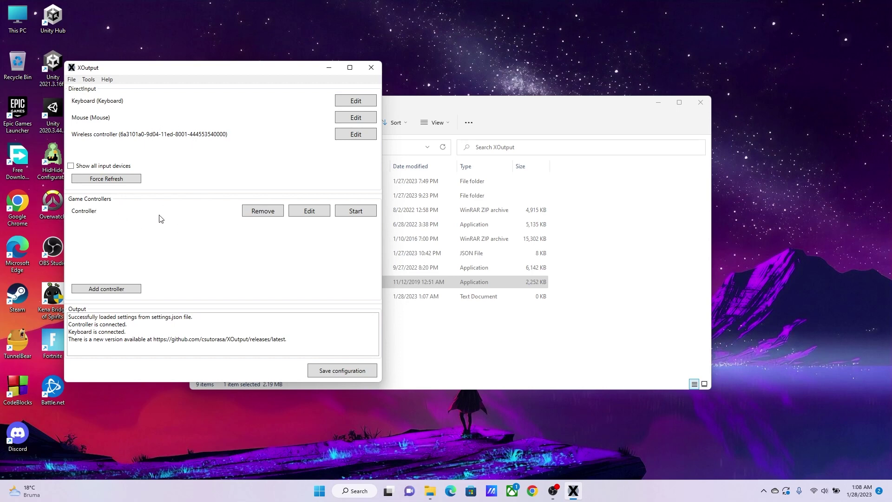
pyautogui.click(306, 214)
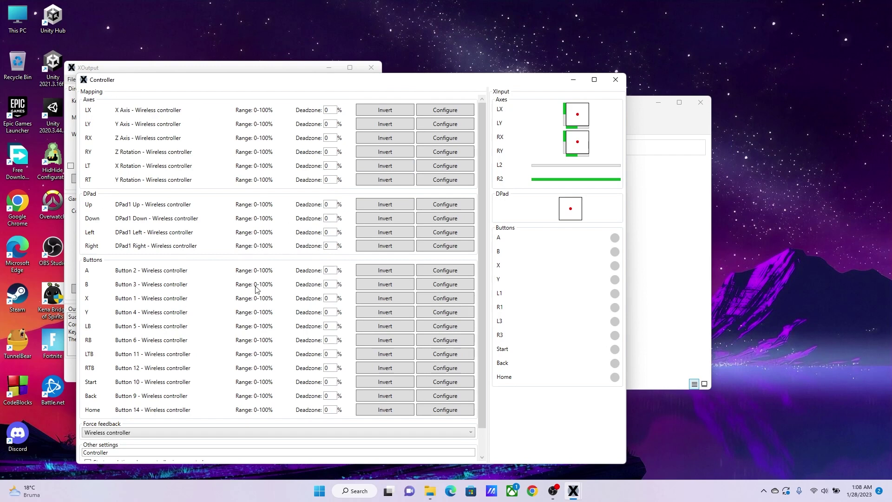
pyautogui.scroll(-3, 251, 314)
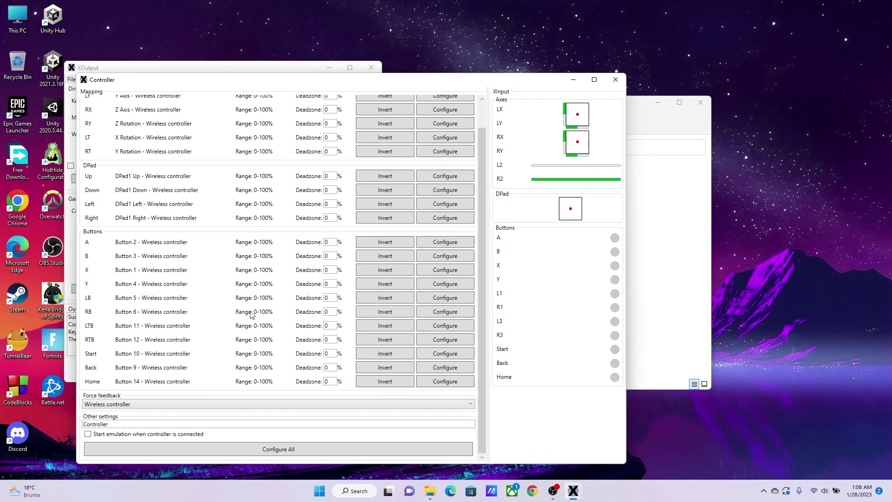
pyautogui.click(297, 452)
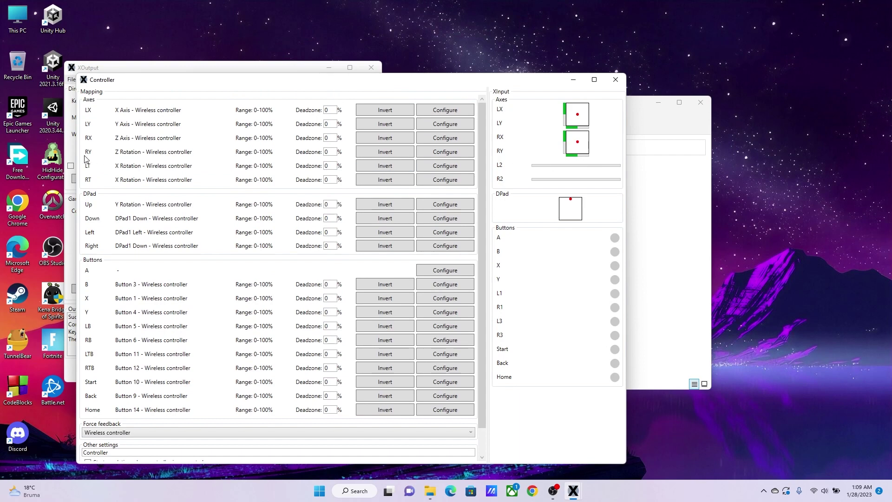
# Invert the RY axis and map the A button to Button 2 of the wireless controller
pyautogui.click(399, 155)
pyautogui.click(445, 271)
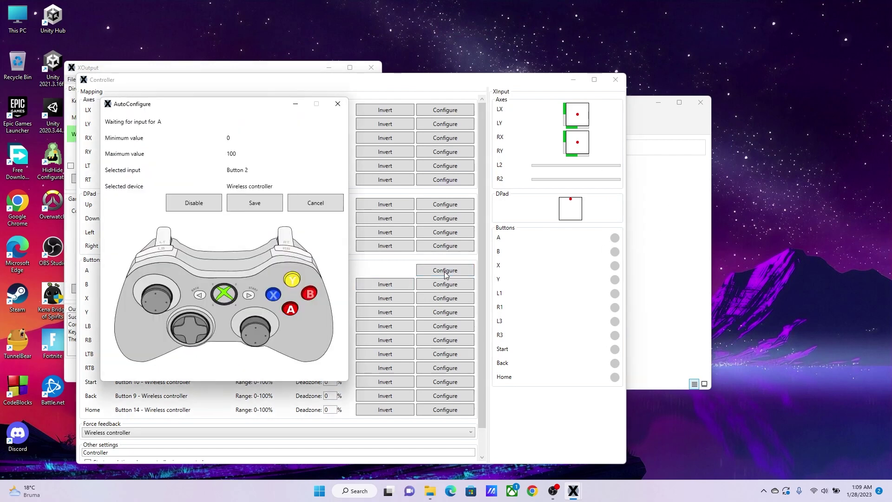
pyautogui.click(282, 209)
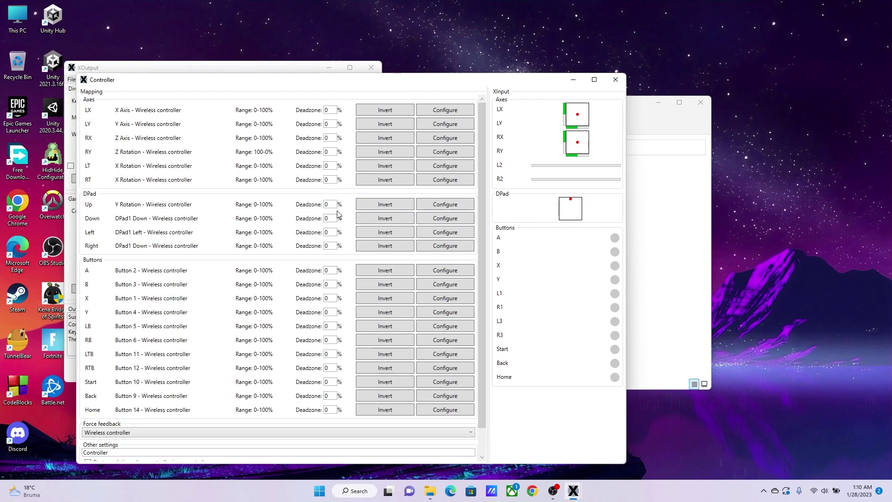
# Map the D-pad's Up direction to DPad1 Up of the wireless controller and close the mapping window
pyautogui.click(469, 205)
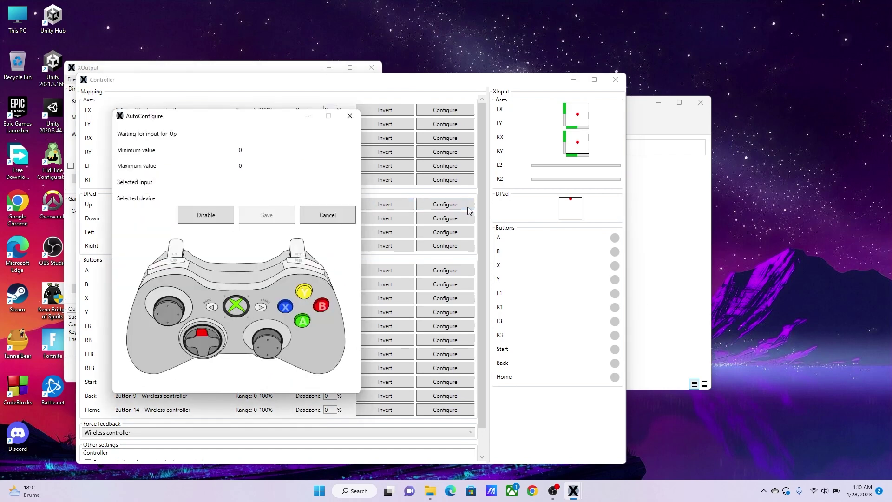
pyautogui.click(264, 215)
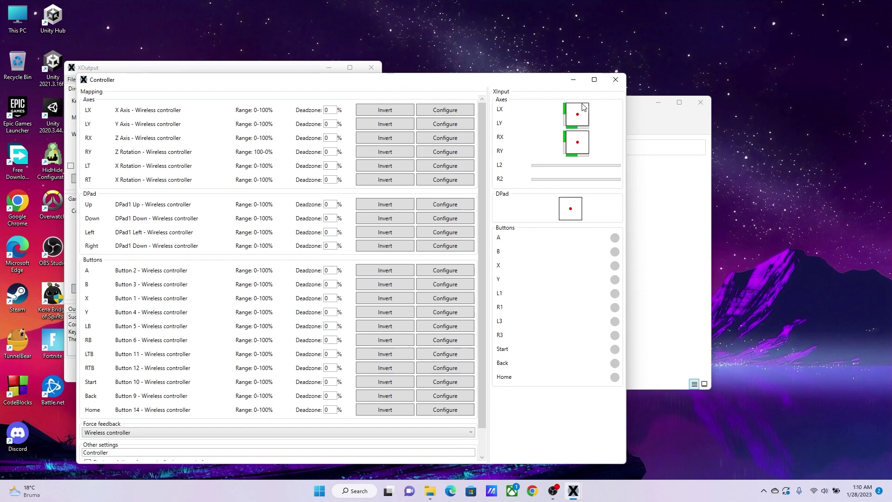
pyautogui.click(618, 83)
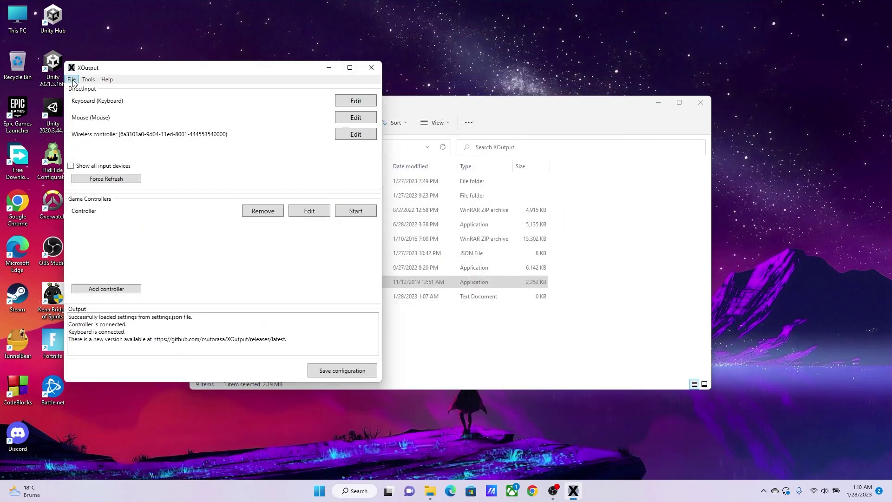
# Bring up the Windows Game Controllers list and start emulating the mapped controller in XOutput
pyautogui.click(71, 79)
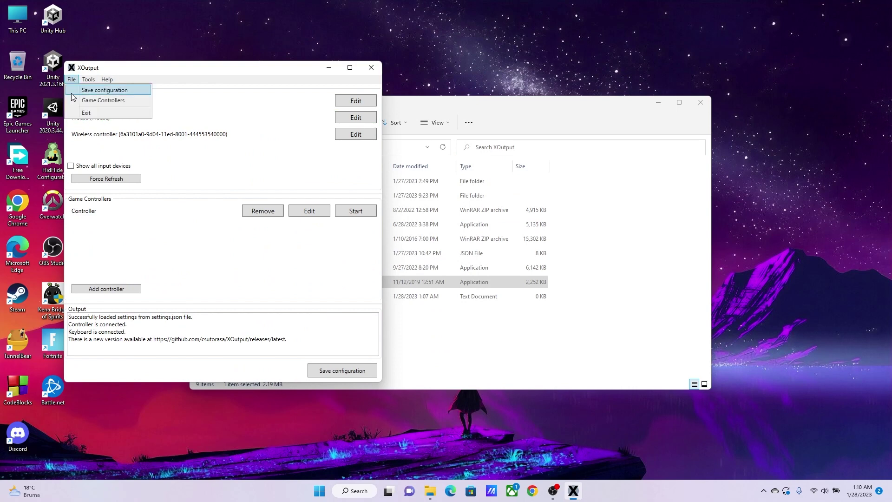
pyautogui.click(94, 103)
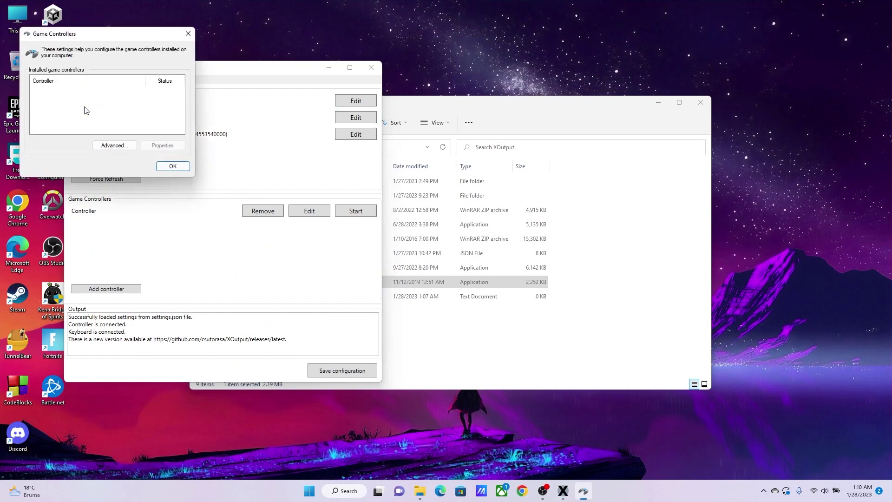
pyautogui.moveTo(92, 37); pyautogui.dragTo(164, 88)
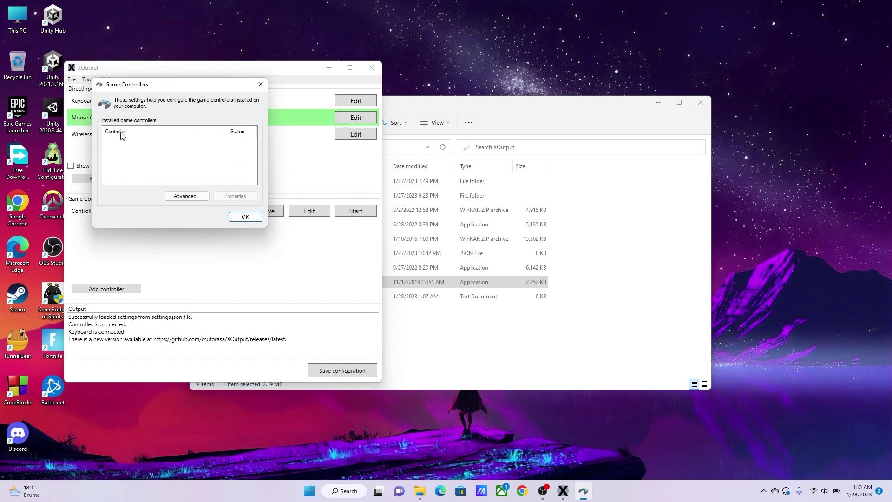
pyautogui.click(186, 196)
pyautogui.click(177, 139)
pyautogui.click(140, 148)
pyautogui.click(227, 160)
pyautogui.click(353, 210)
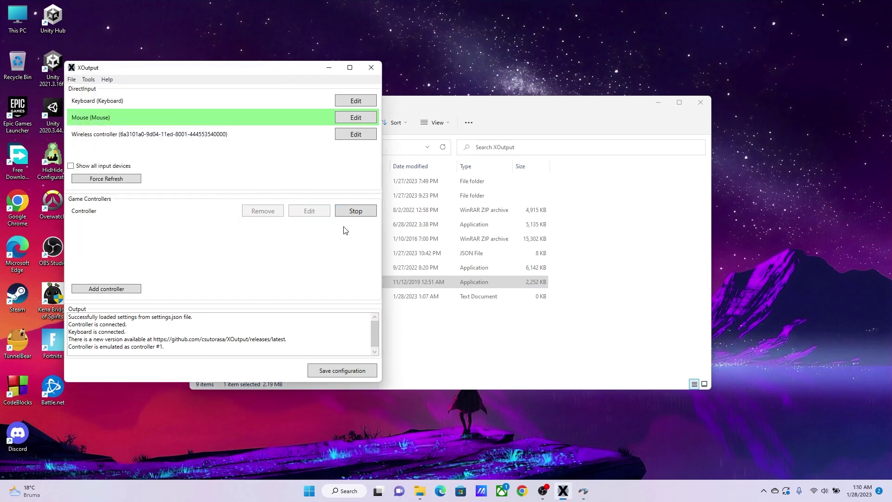
# Calibrate all axes of Controller (XBOX 360 For Windows) with the Device Calibration Wizard and accept its properties
pyautogui.click(583, 491)
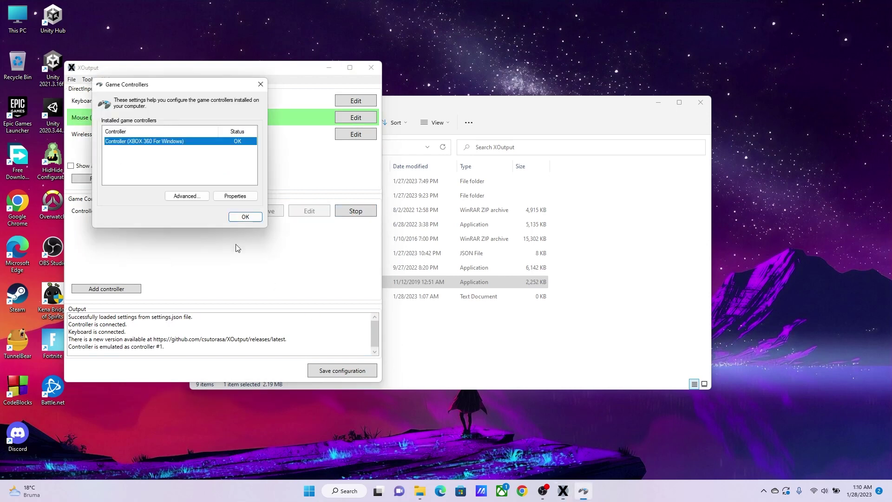
pyautogui.click(223, 199)
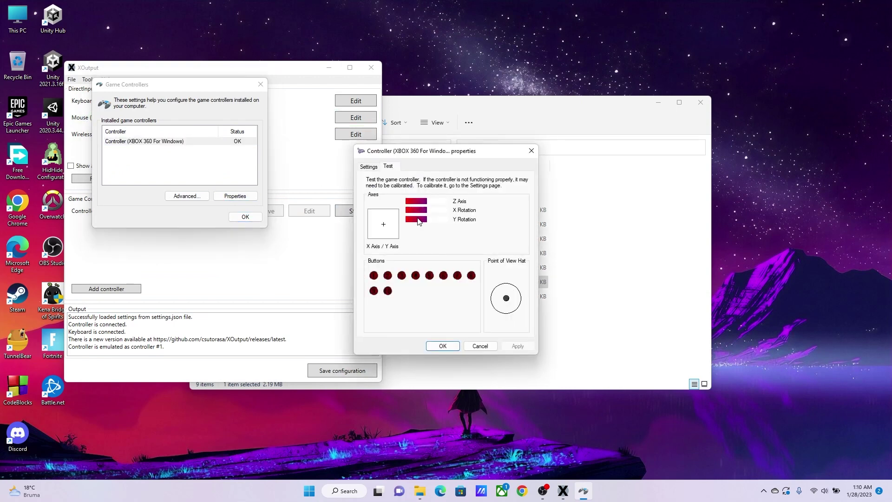
pyautogui.click(371, 168)
pyautogui.click(506, 221)
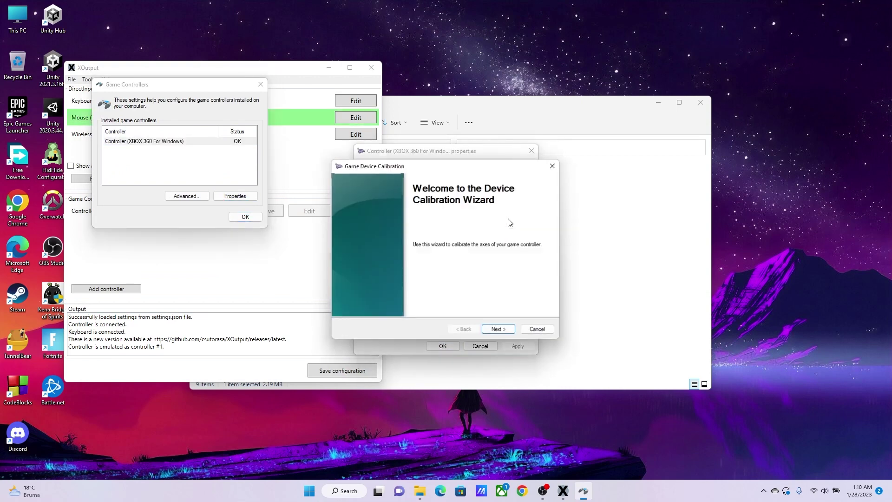
pyautogui.click(507, 330)
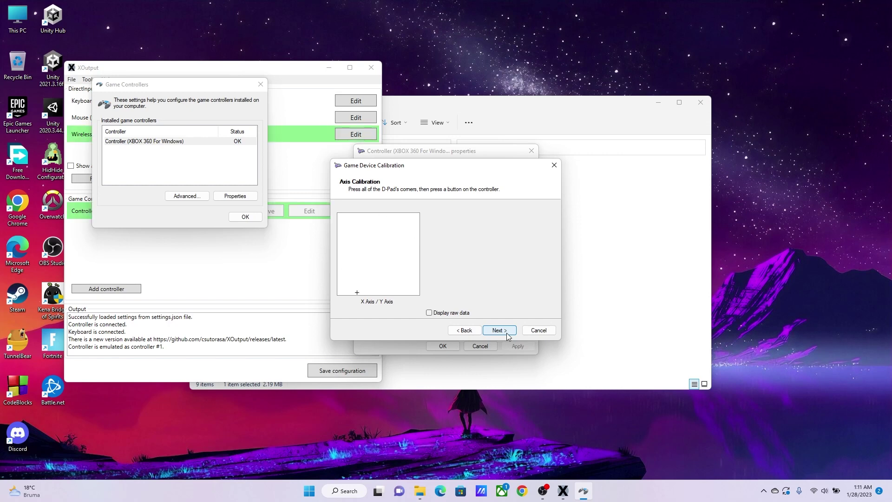
pyautogui.click(499, 331)
pyautogui.click(499, 330)
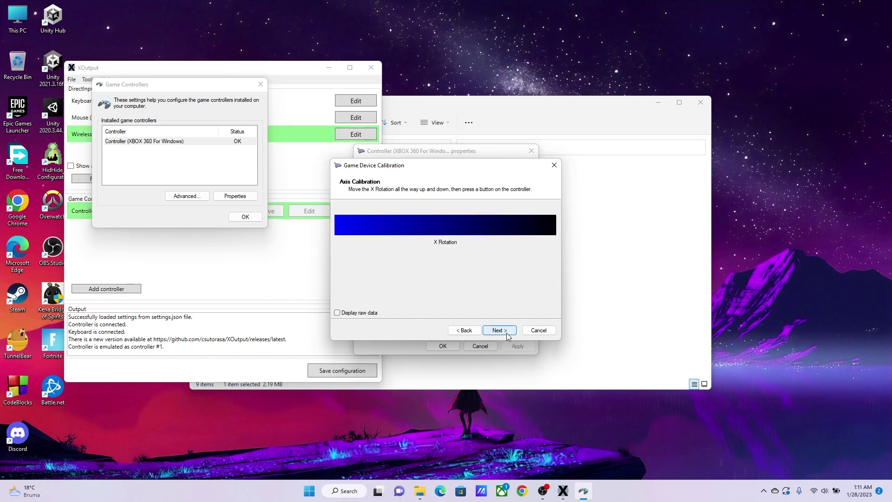
pyautogui.click(500, 331)
pyautogui.click(501, 330)
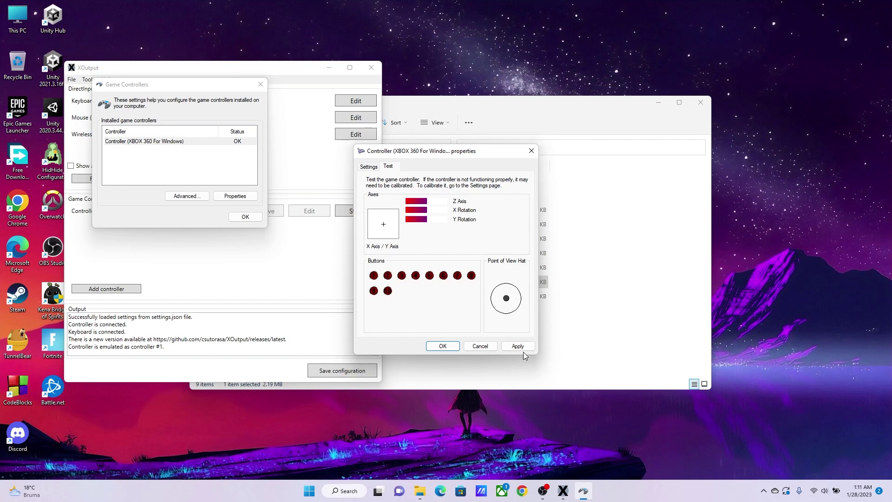
pyautogui.click(442, 346)
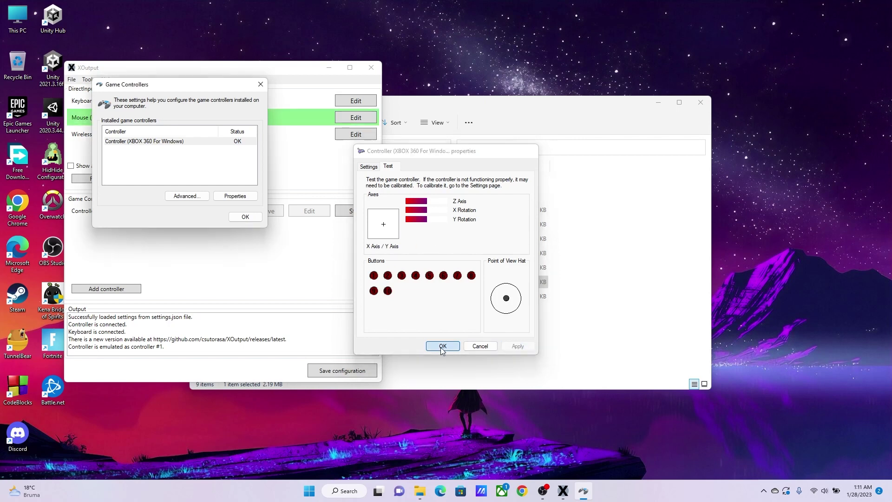
# Close the Game Controllers list and save the XOutput configuration
pyautogui.click(245, 217)
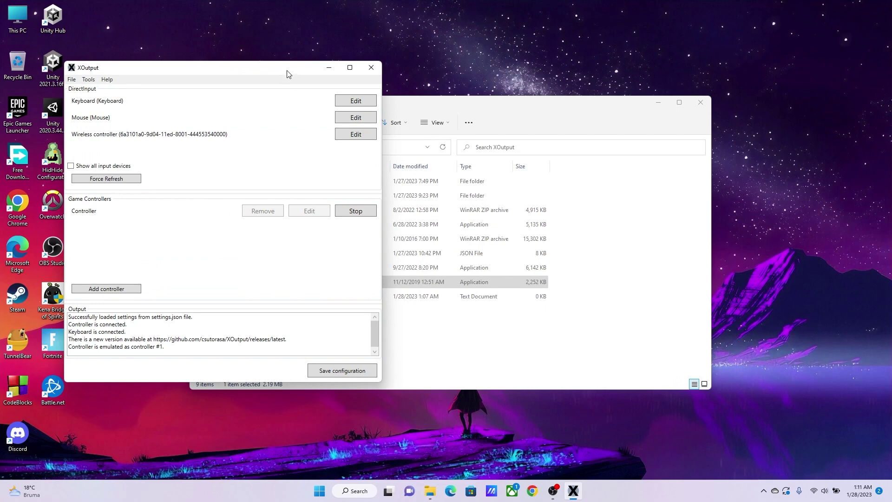
pyautogui.moveTo(287, 73); pyautogui.dragTo(673, 149)
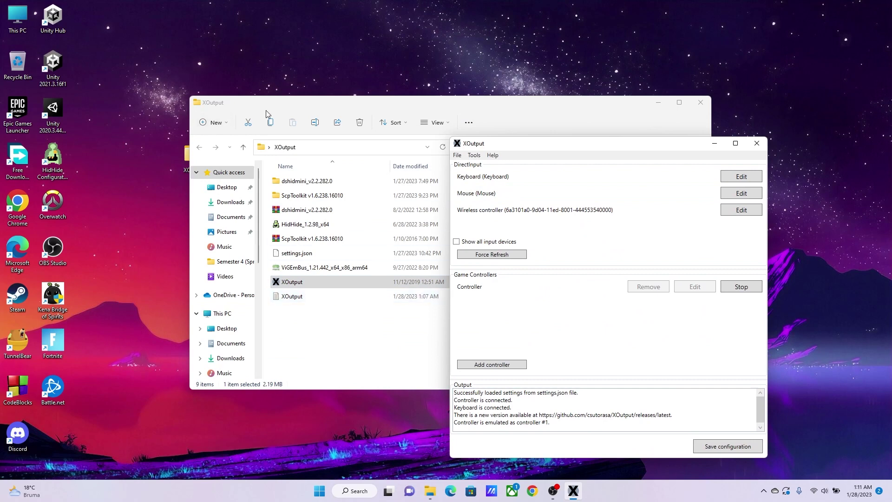
pyautogui.click(727, 448)
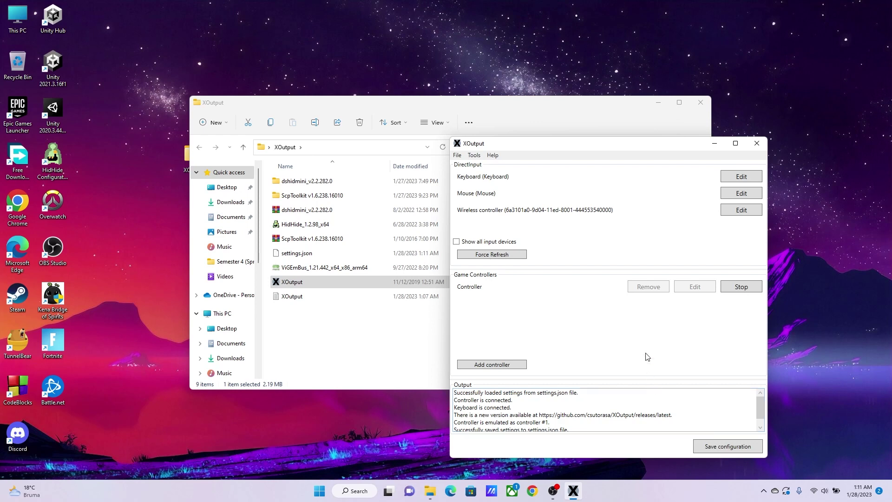
pyautogui.click(476, 156)
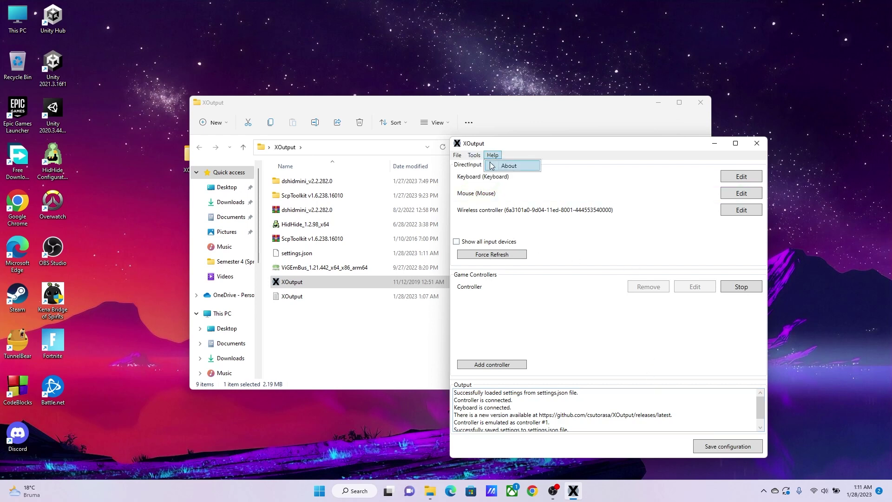
# Check the XOutput application settings, close them and minimize the XOutput window
pyautogui.click(492, 165)
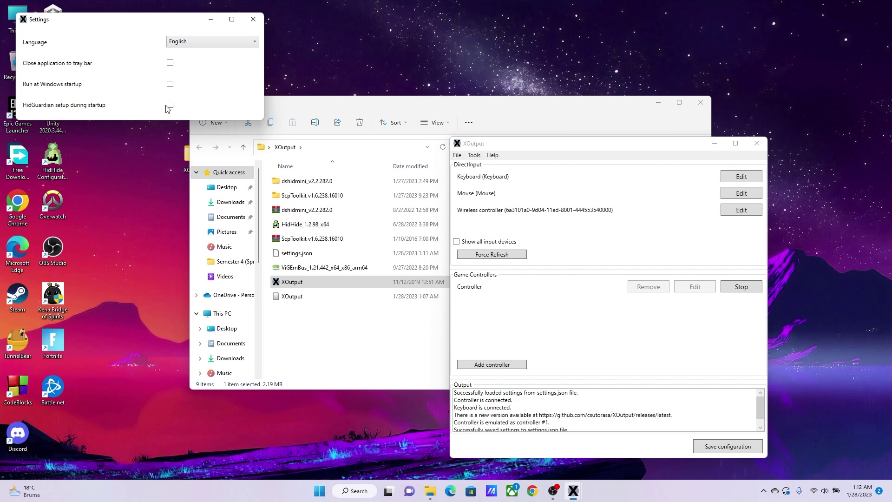
pyautogui.click(253, 19)
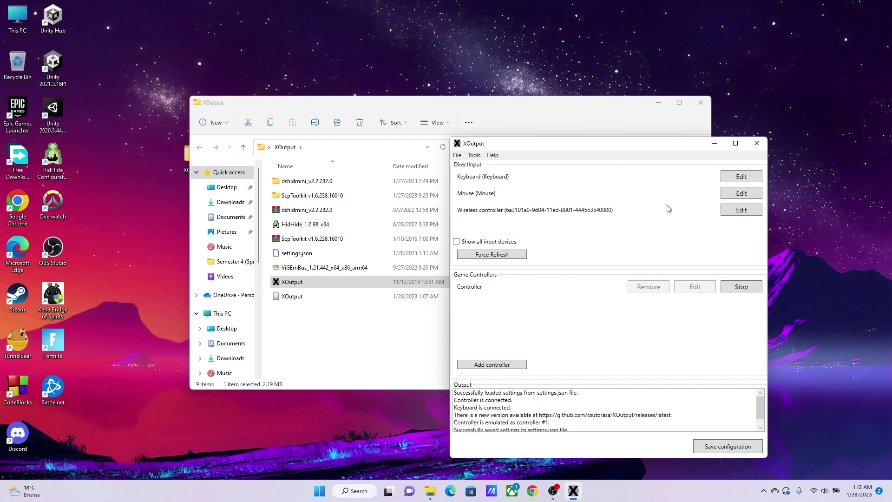
pyautogui.moveTo(671, 144); pyautogui.dragTo(573, 145)
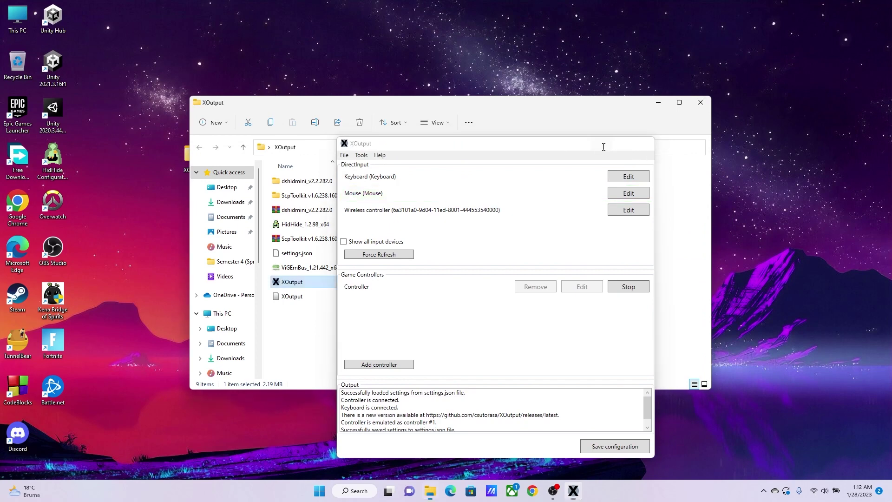
pyautogui.click(604, 147)
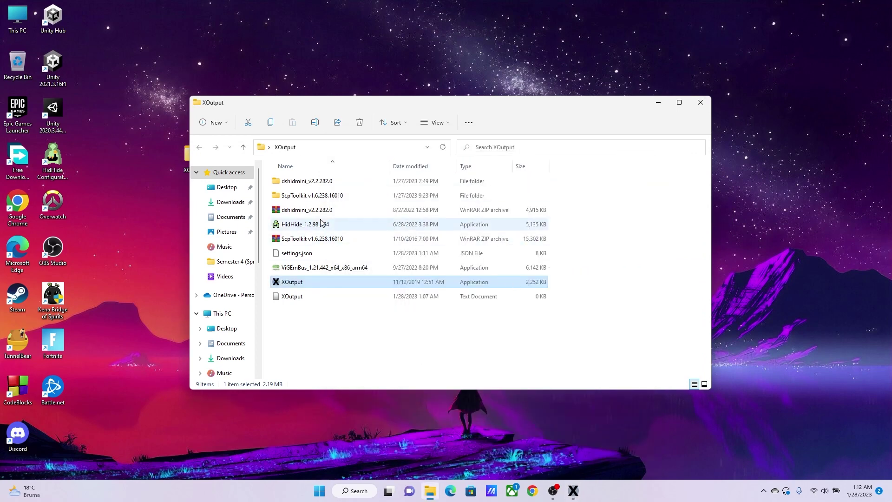
# Search Windows for "hid" and launch the HidHide Configuration Client
pyautogui.doubleClick(56, 176)
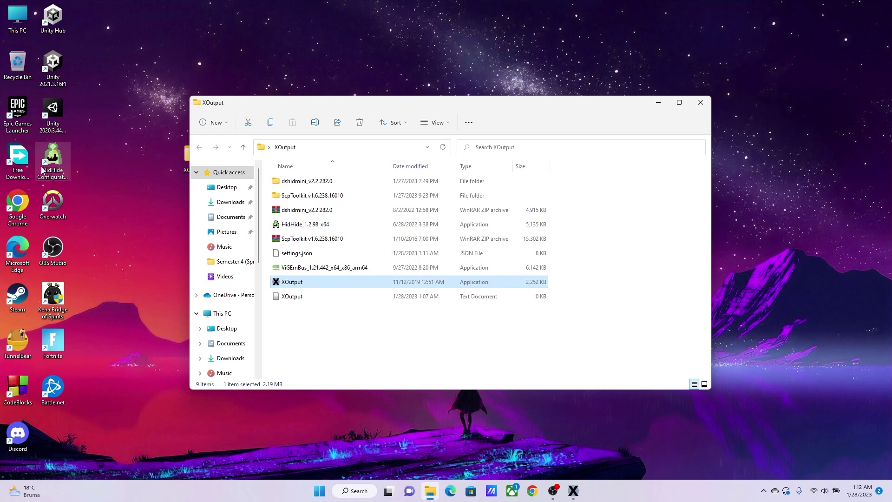
pyautogui.click(346, 491)
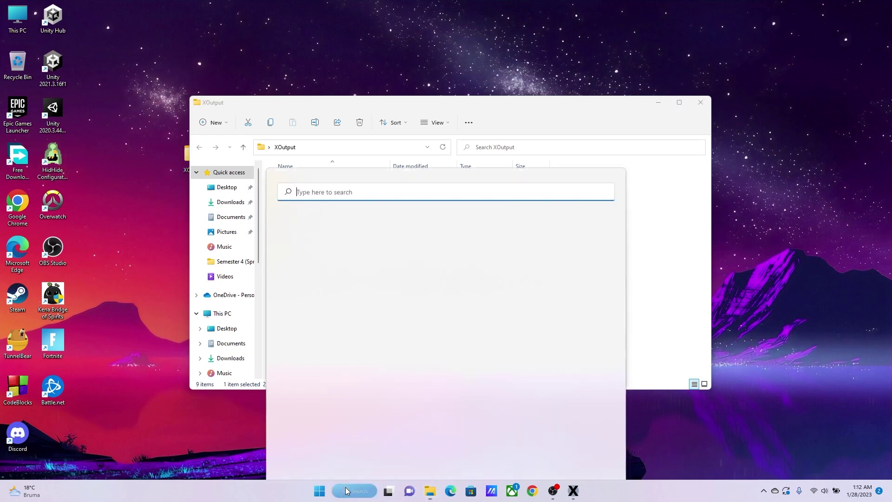
pyautogui.write('hid')
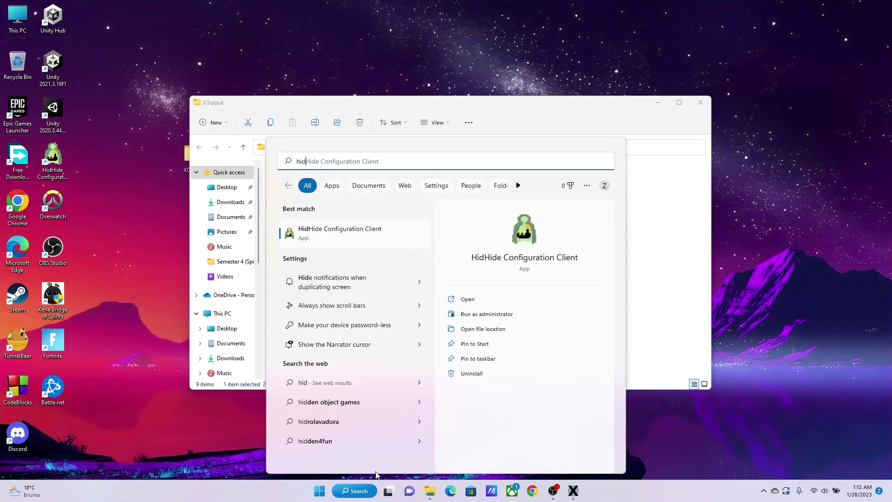
pyautogui.click(364, 240)
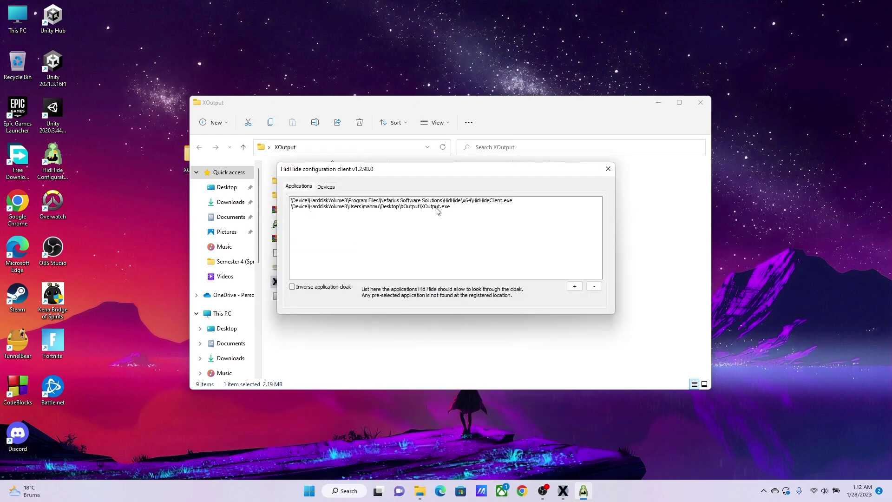
# Remove XOutput.exe from HidHide's allowed applications and add it again from the XOutput folder on the Desktop
pyautogui.click(434, 208)
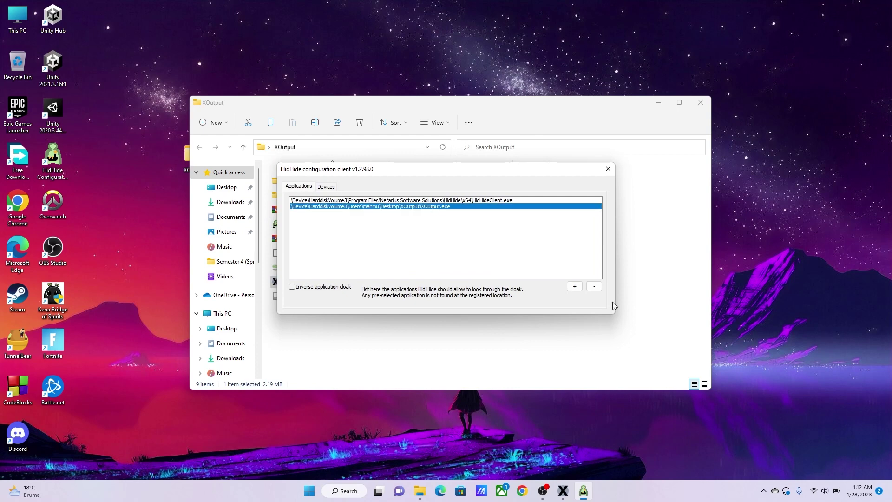
pyautogui.click(594, 287)
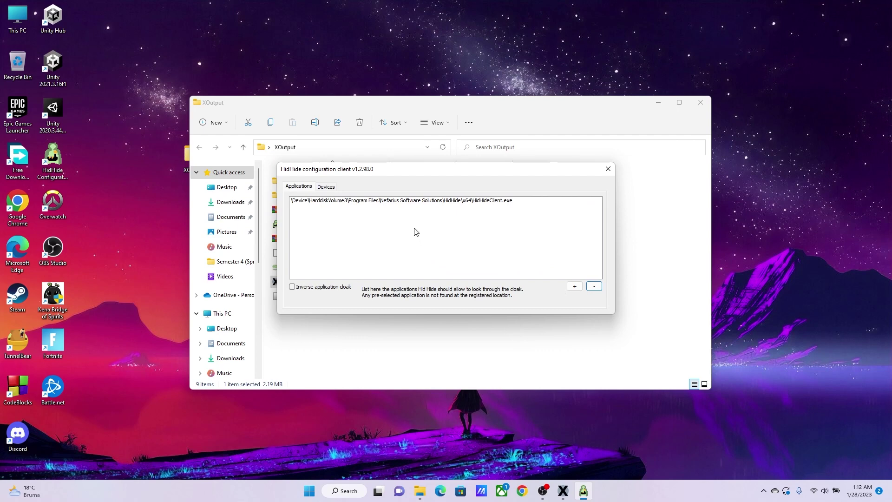
pyautogui.click(574, 287)
pyautogui.click(575, 287)
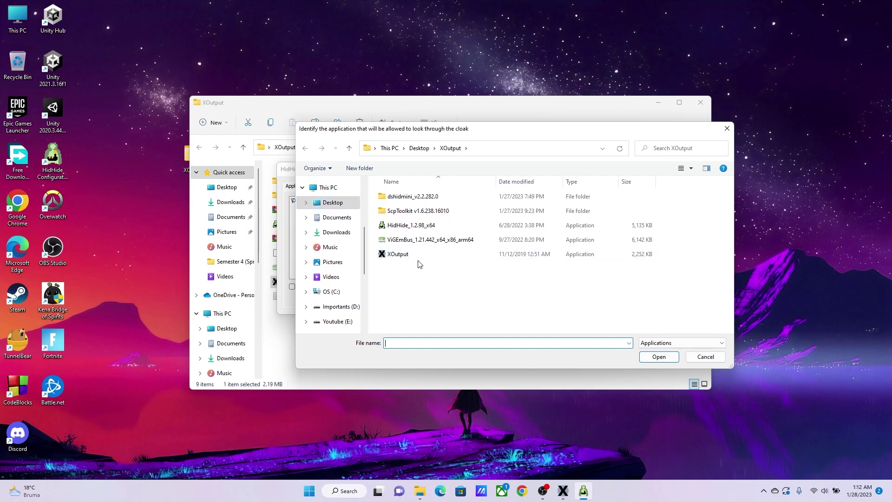
pyautogui.click(333, 202)
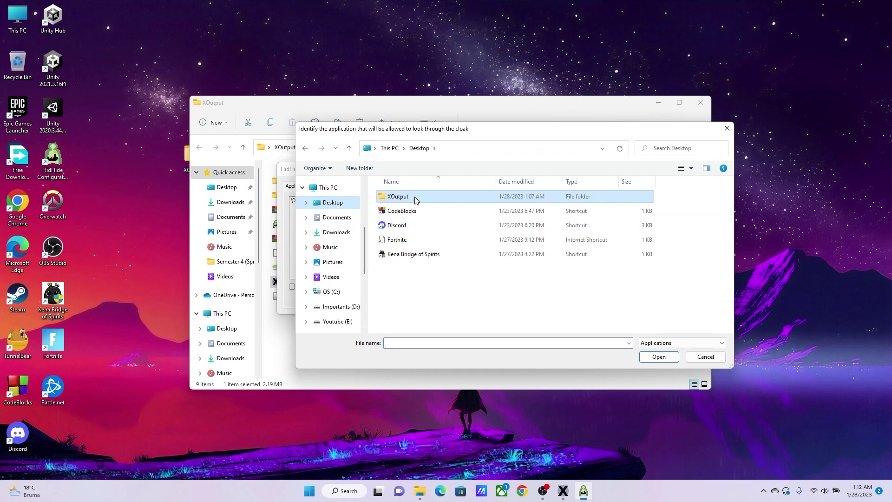
pyautogui.doubleClick(430, 199)
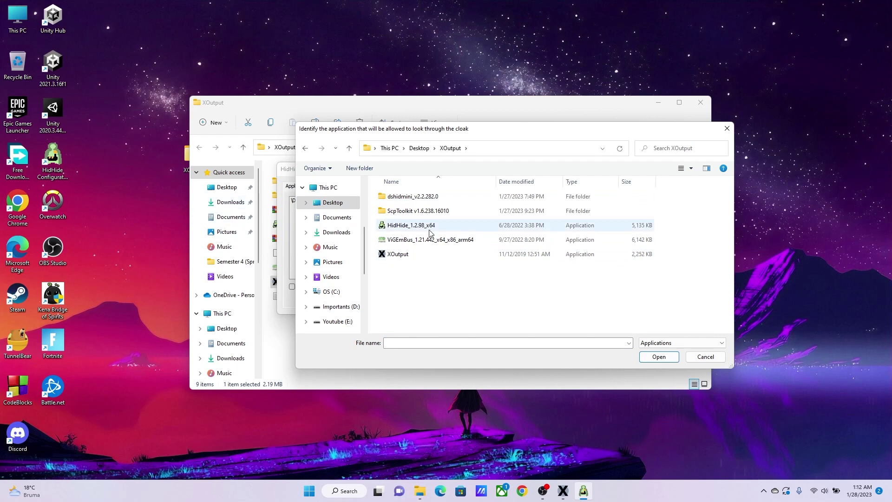
pyautogui.click(400, 256)
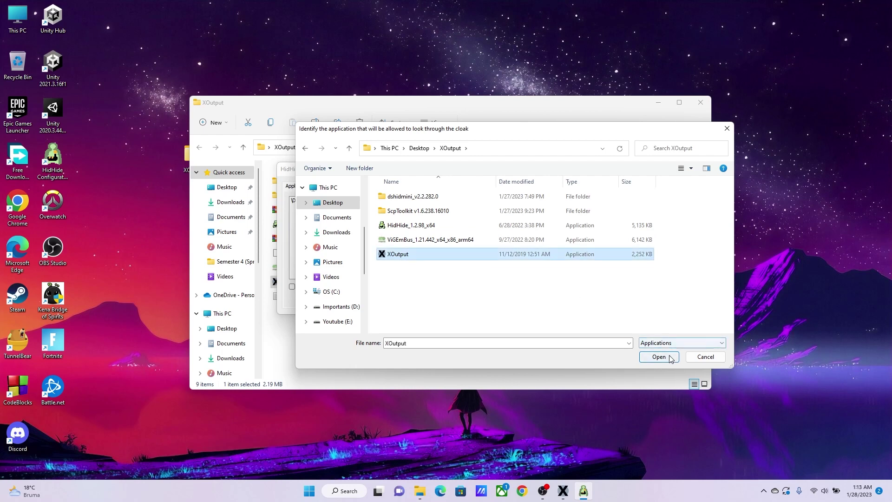
pyautogui.click(673, 357)
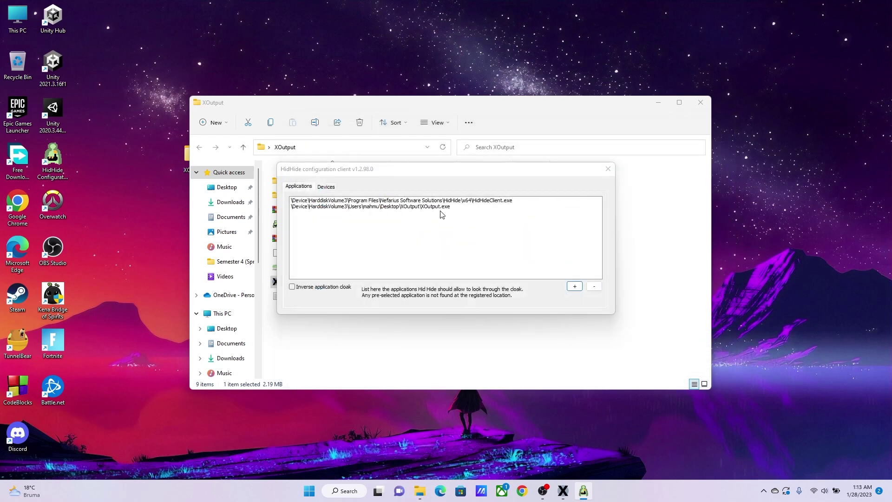
# Mark the Sony Computer Entertainment Wireless controller as hidden in HidHide's device list
pyautogui.moveTo(416, 171); pyautogui.dragTo(545, 226)
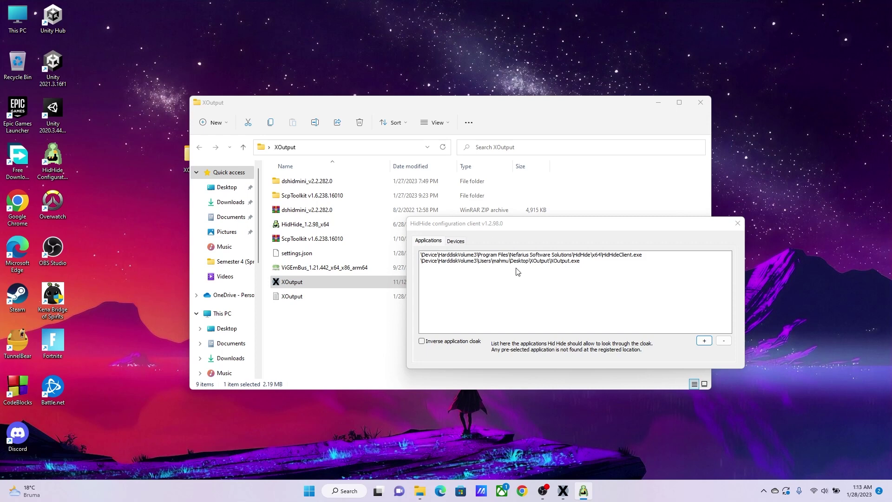
pyautogui.click(457, 242)
pyautogui.click(424, 263)
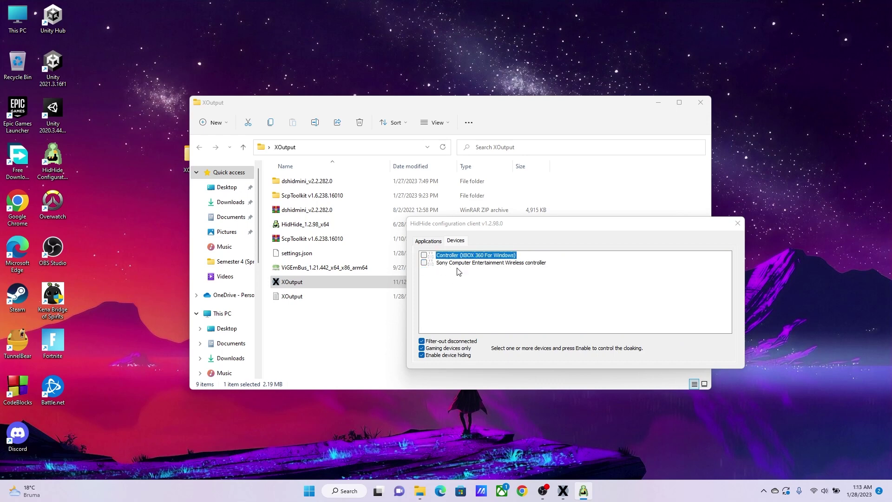
pyautogui.doubleClick(507, 265)
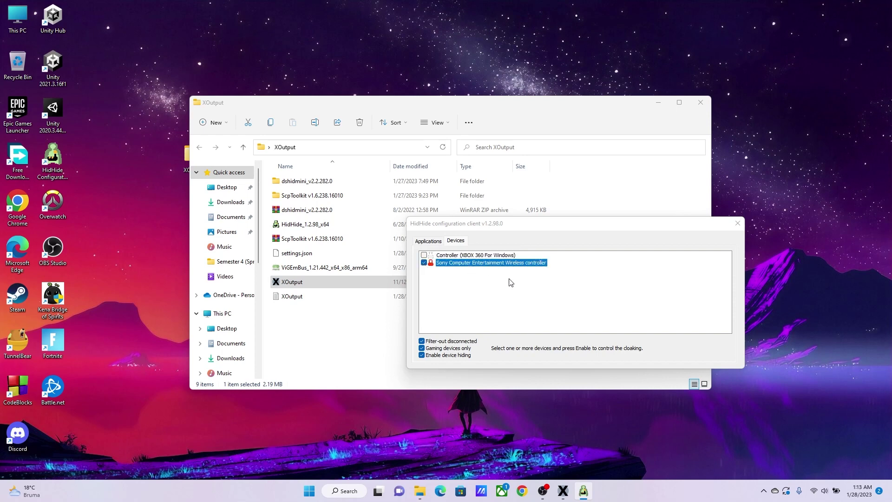